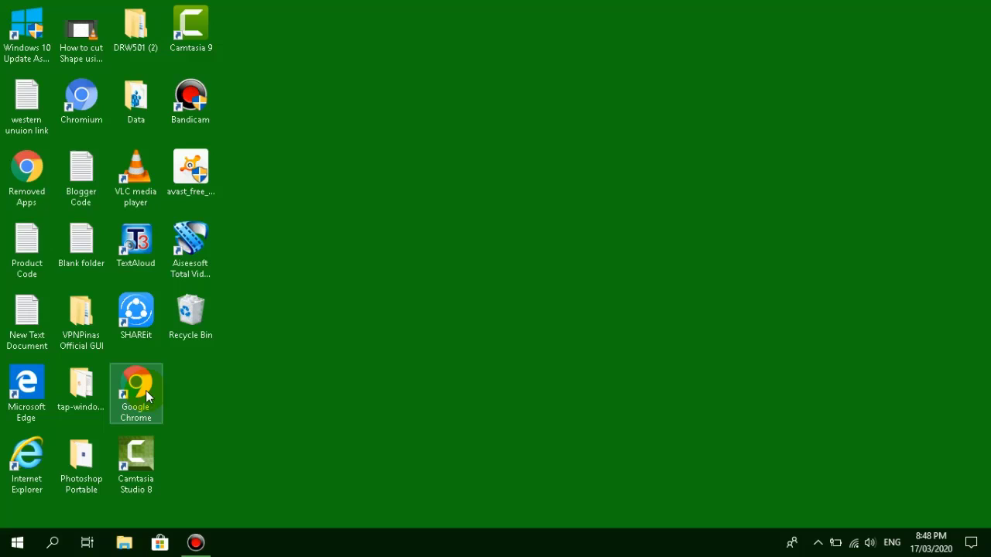
double_click(146, 391)
type("www")
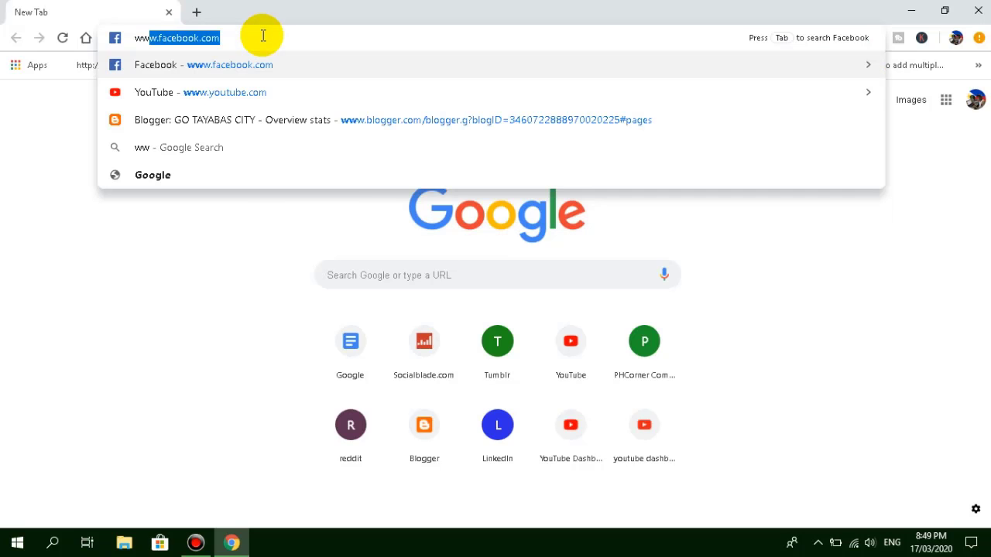
type(".y")
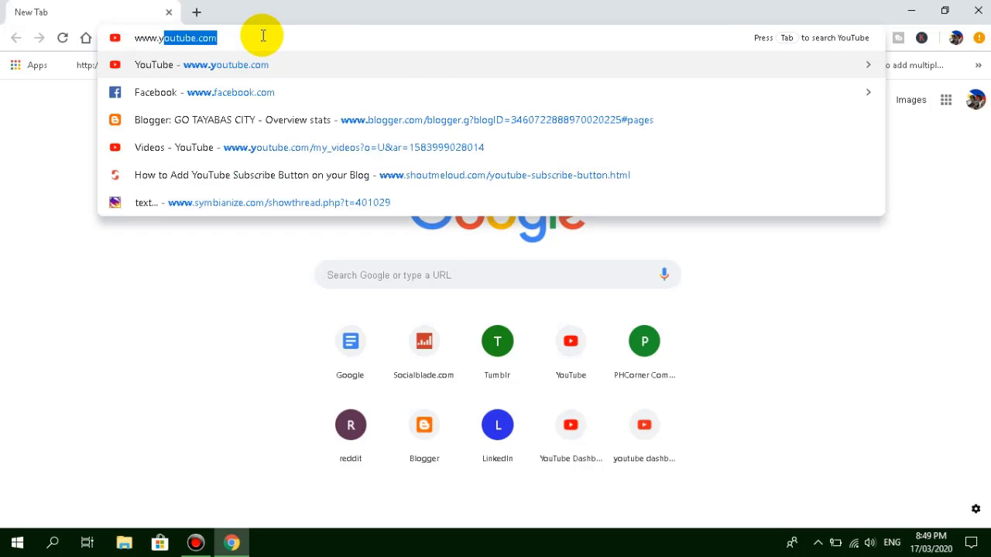
type("outube")
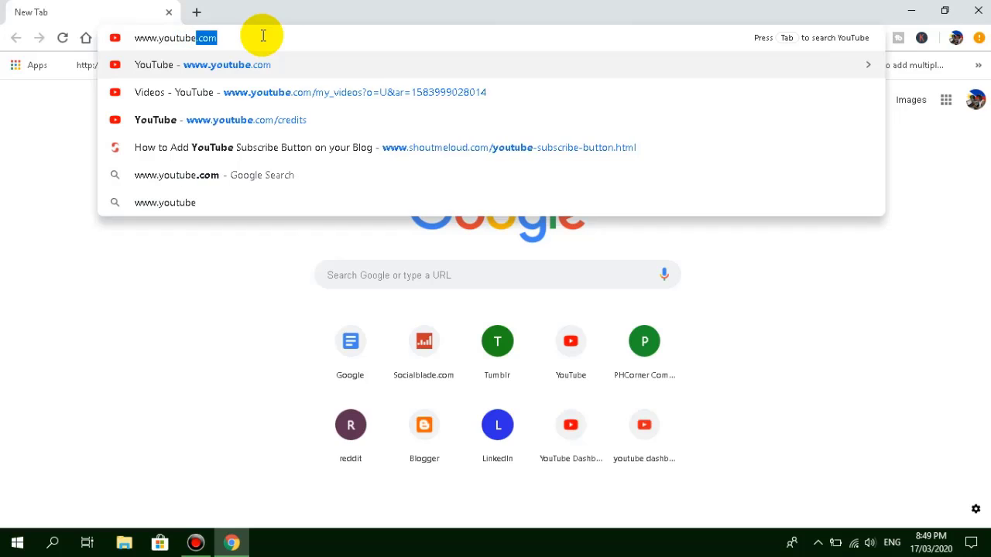
type(".co")
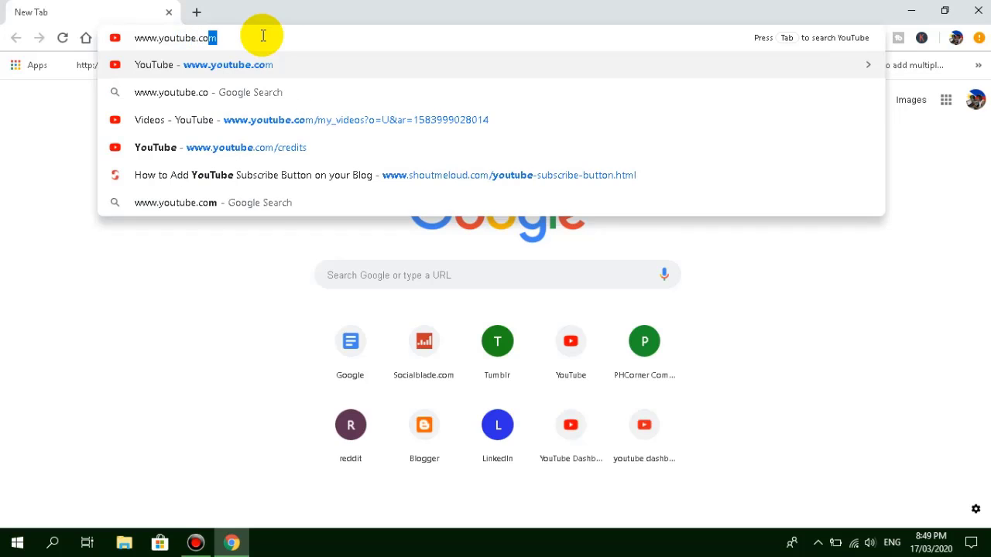
type("m")
key("Return")
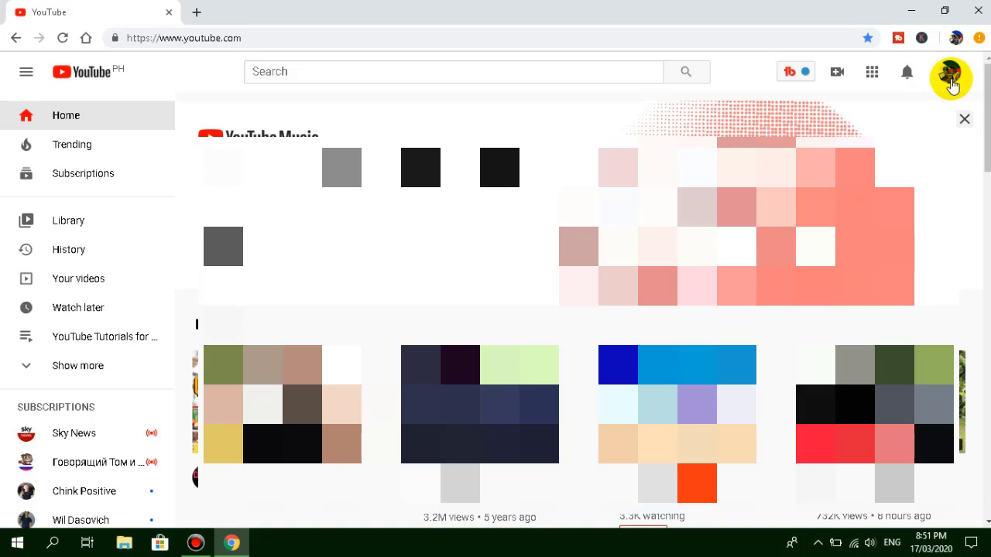
Step: Open the YouTube account menu from the profile avatar
left_click(952, 85)
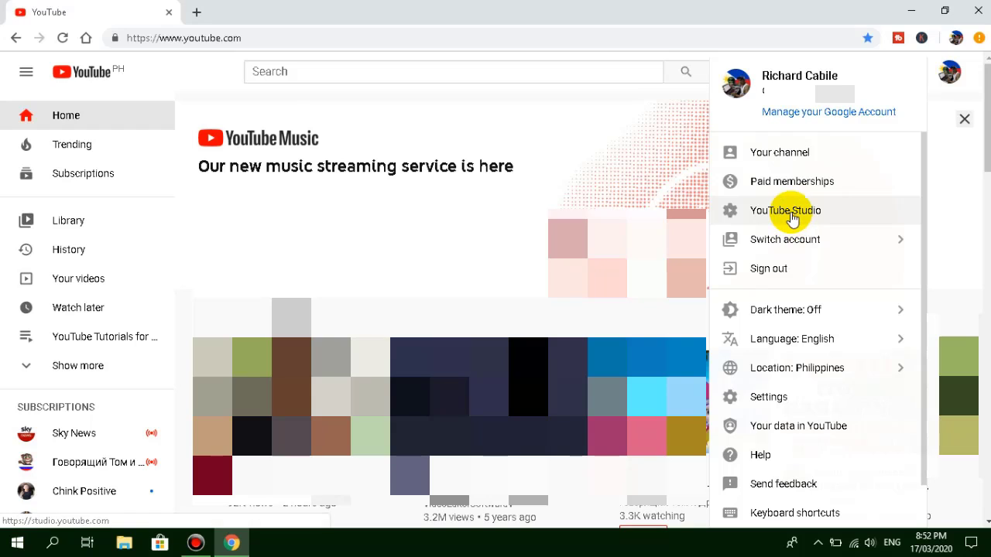
Step: Go to YouTube Studio and look over the channel dashboard (11,438 subscribers)
left_click(789, 214)
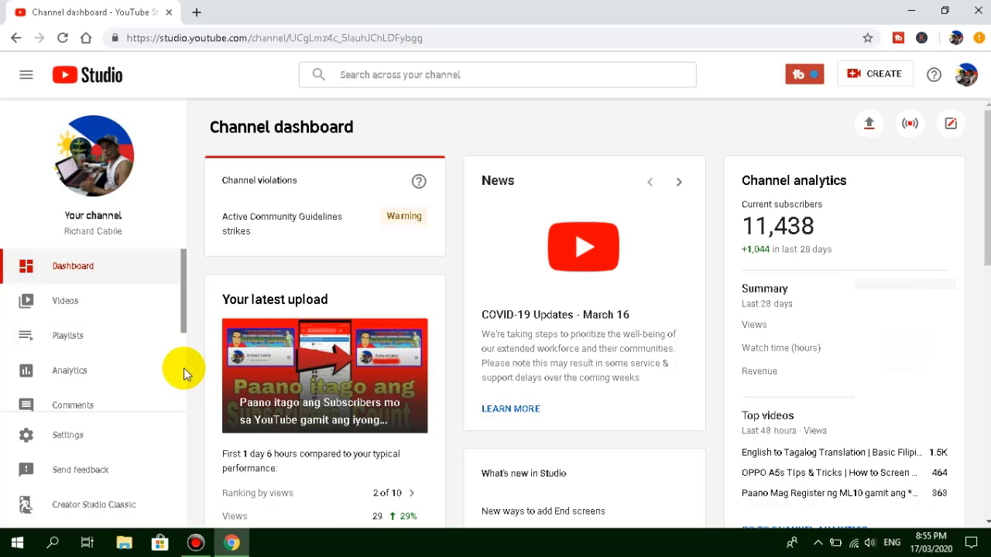
scroll(184, 368, "down", 1)
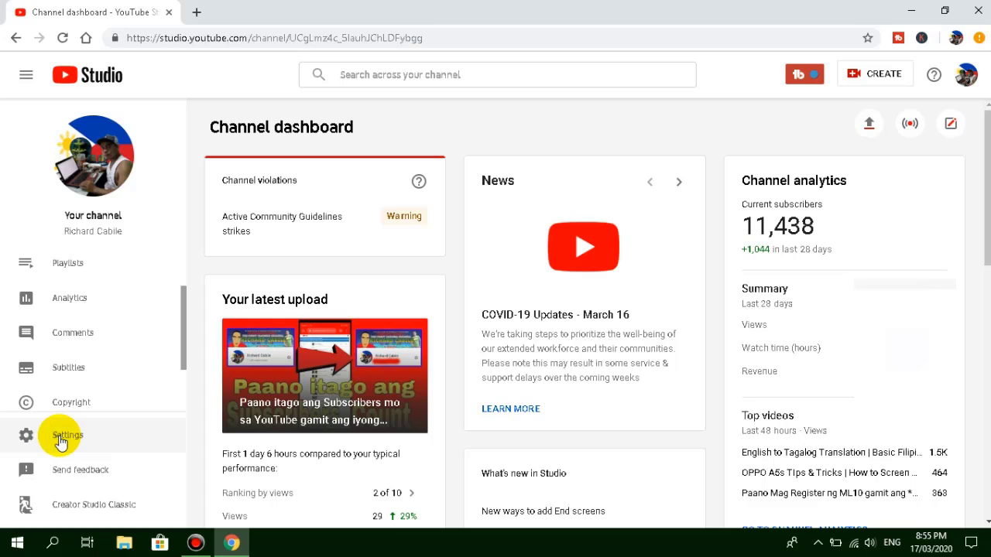
Step: Bring up the Channel section of the Studio settings dialog
left_click(60, 438)
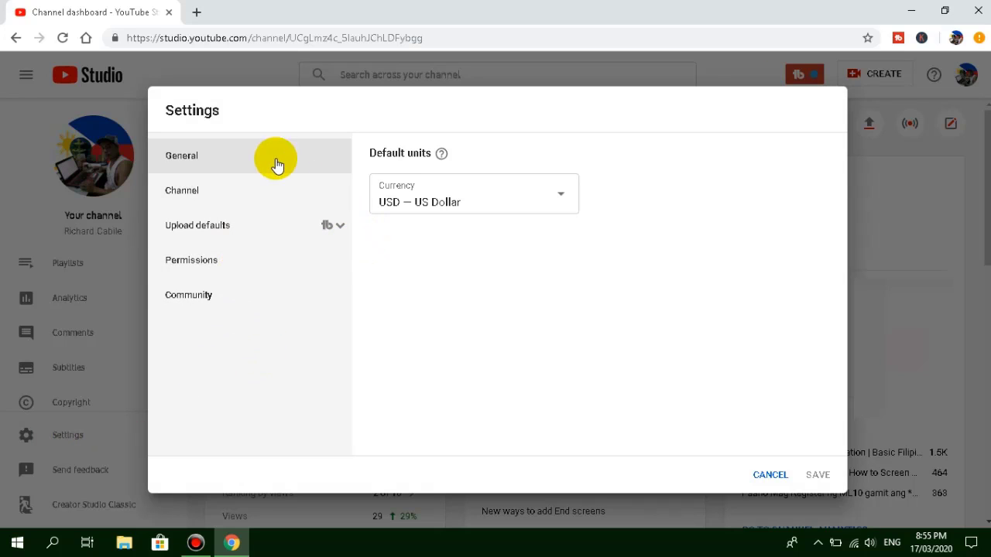
left_click(185, 193)
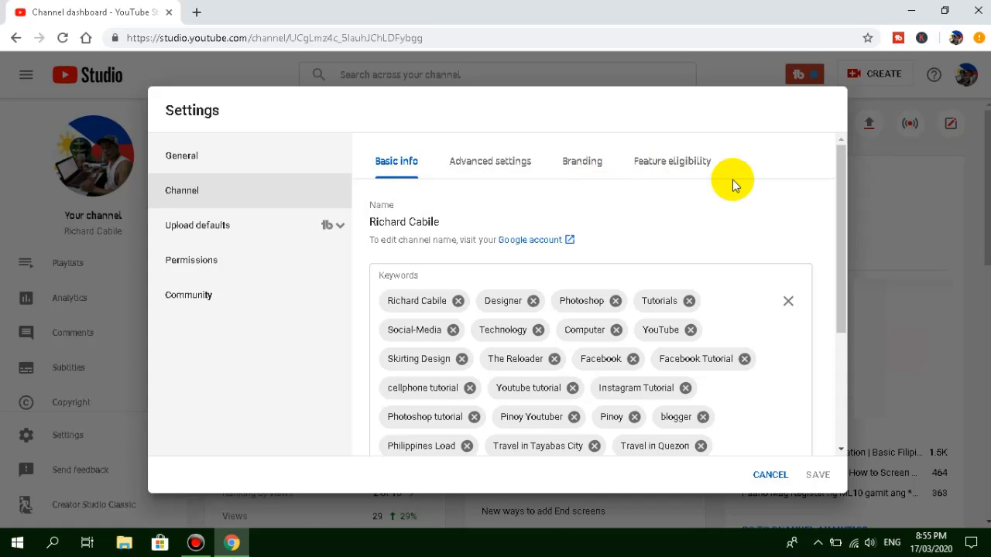
Step: Switch to the Advanced settings tab and scroll to the Subscriber count section
left_click(493, 166)
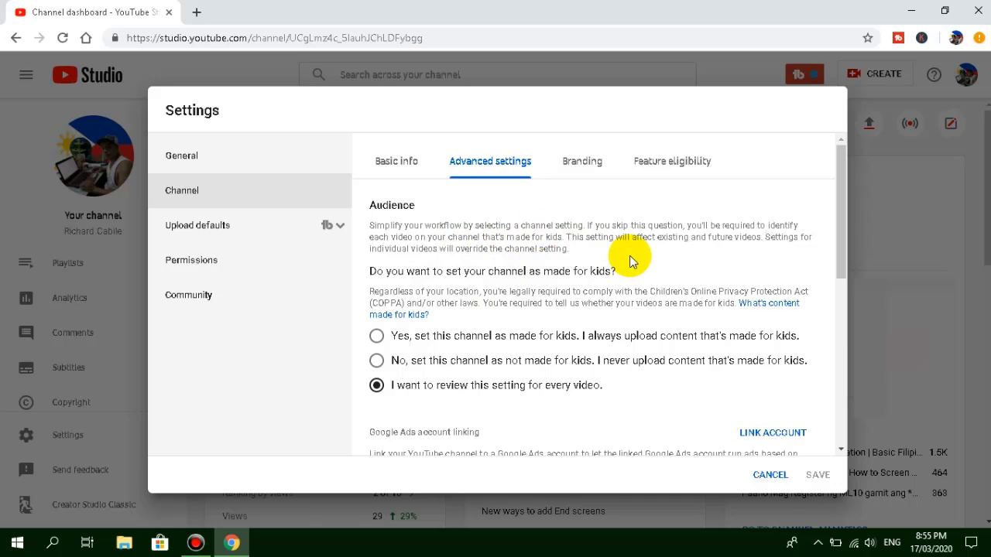
scroll(761, 221, "down", 3)
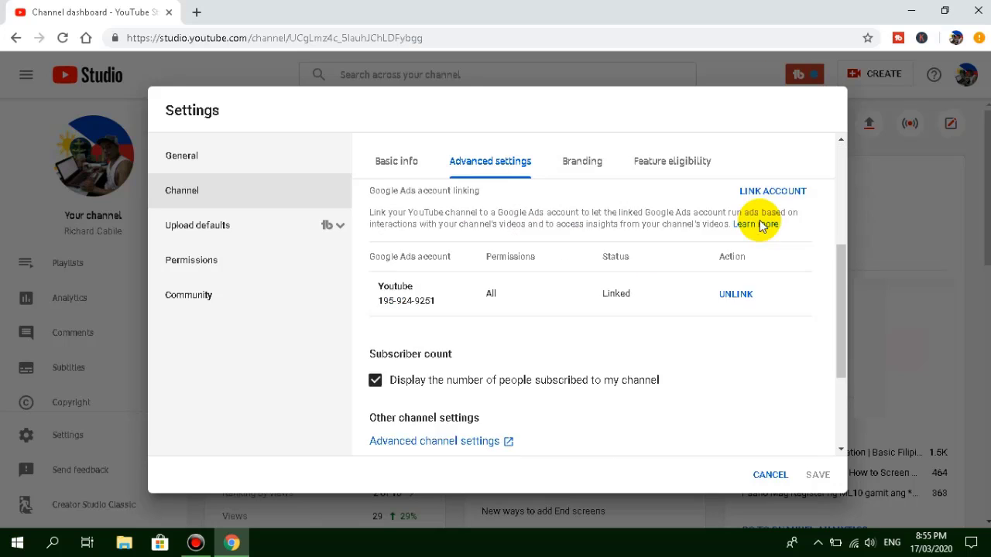
scroll(774, 247, "down", 2)
scroll(788, 270, "down", 1)
scroll(787, 270, "down", 1)
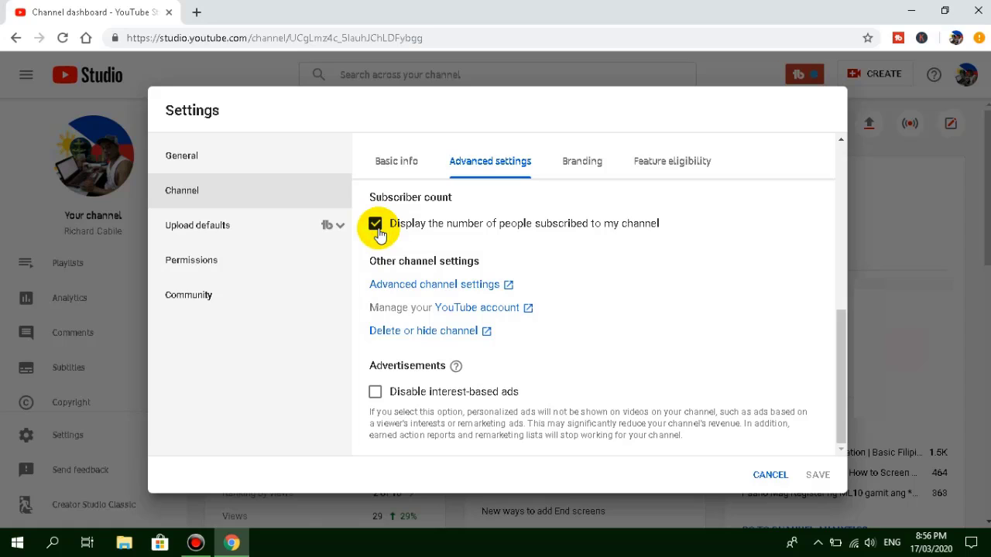
Step: Uncheck 'Display the number of people subscribed to my channel'
left_click(377, 226)
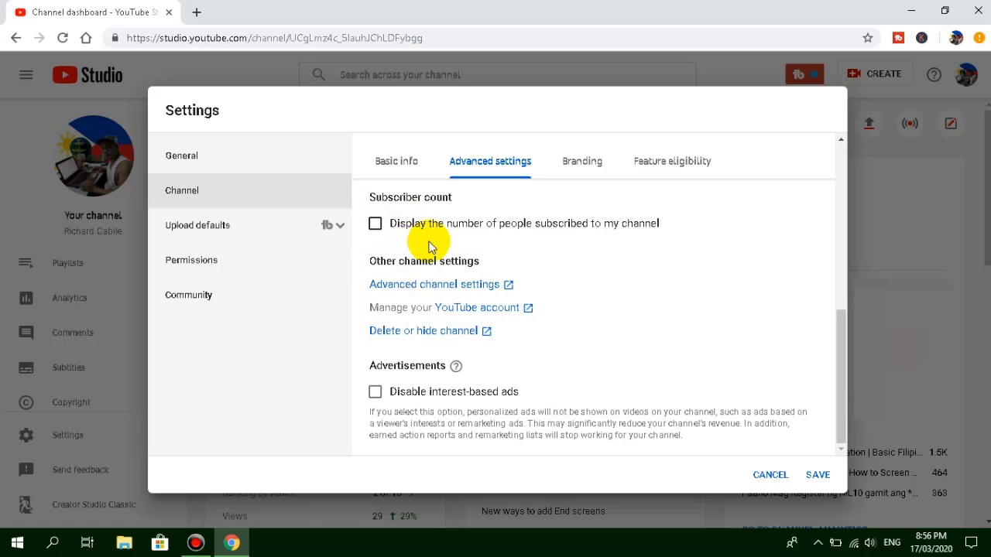